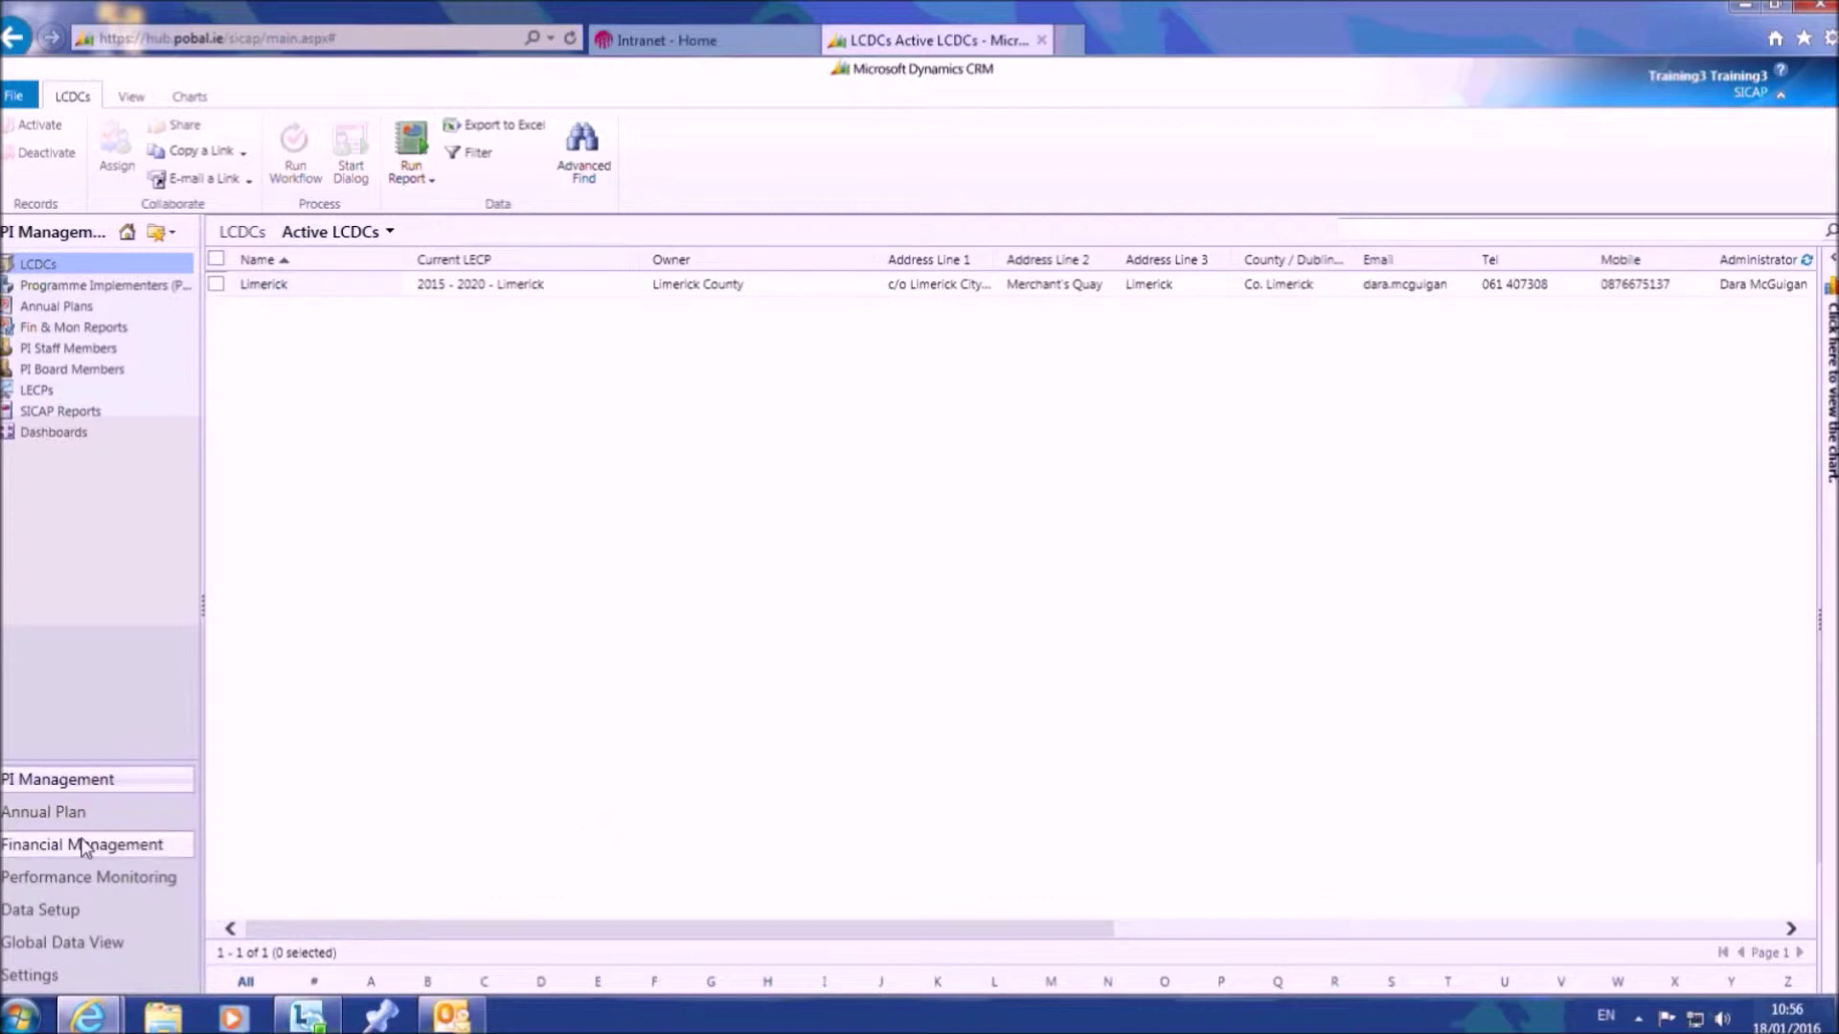
Open the Individuals list (2,793 active) under Performance Monitoring and show the available system views.
left_click(39, 889)
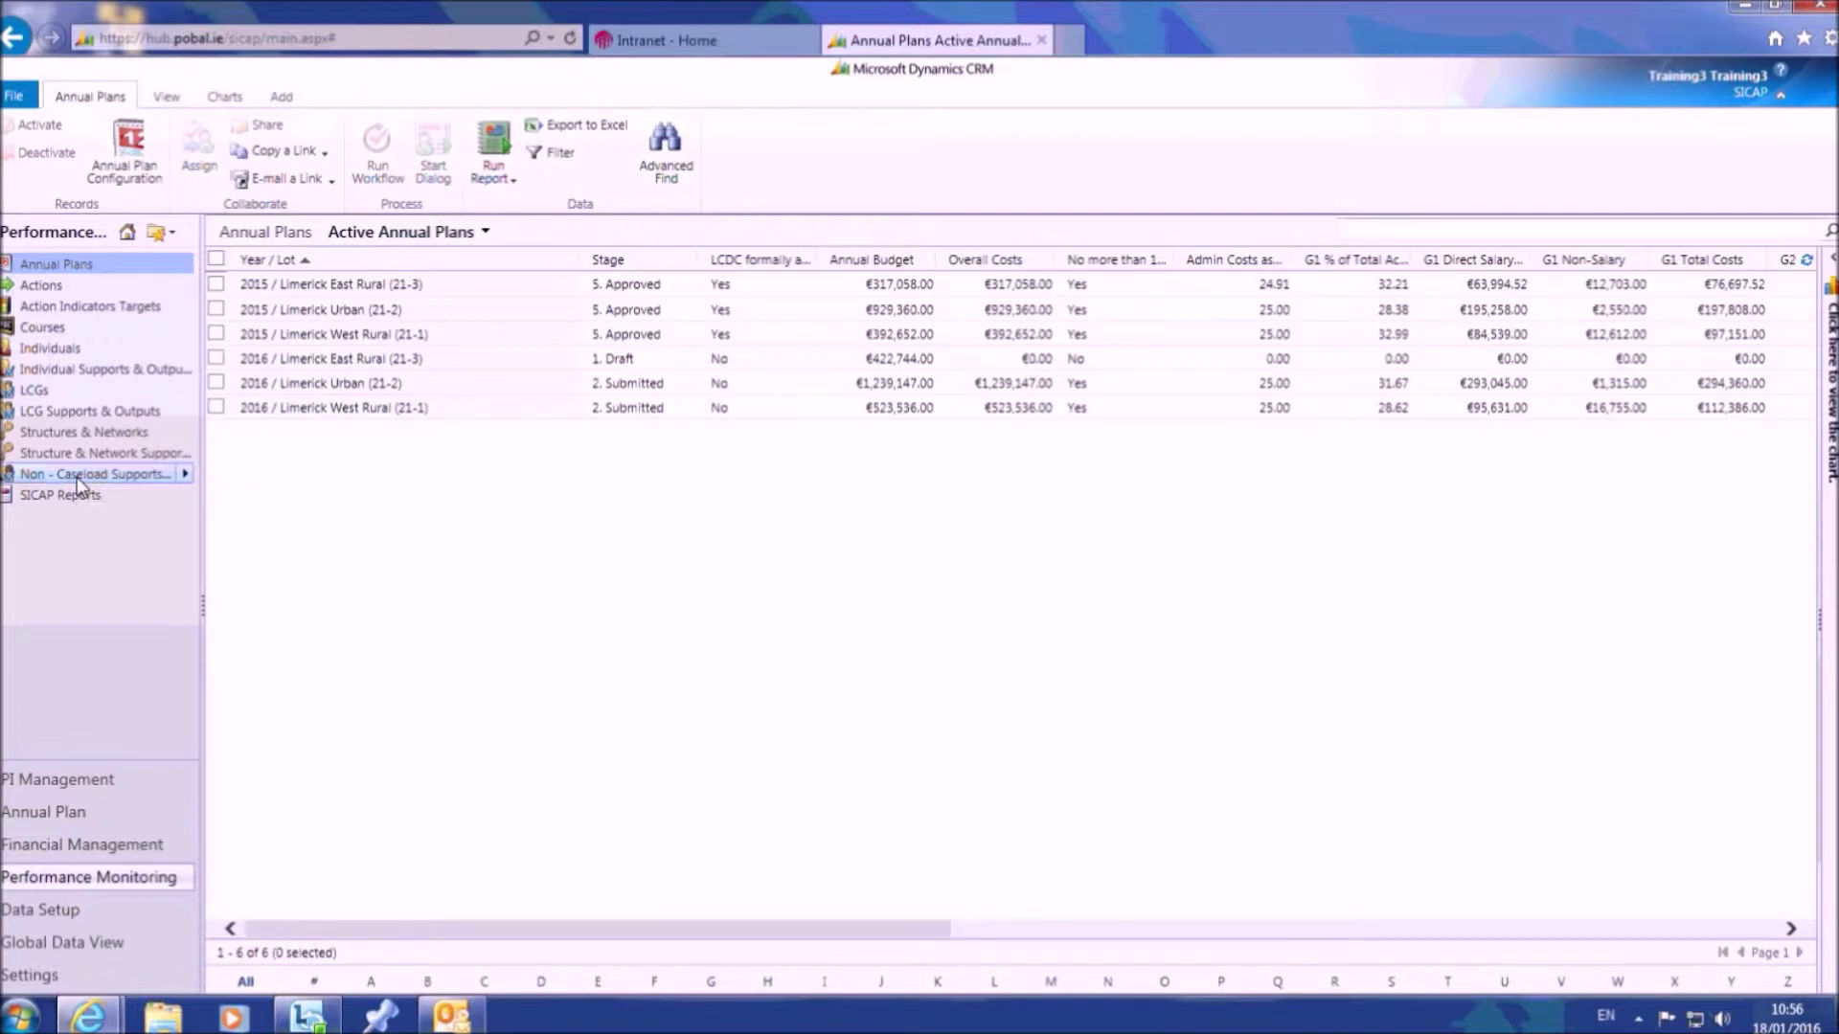
left_click(76, 354)
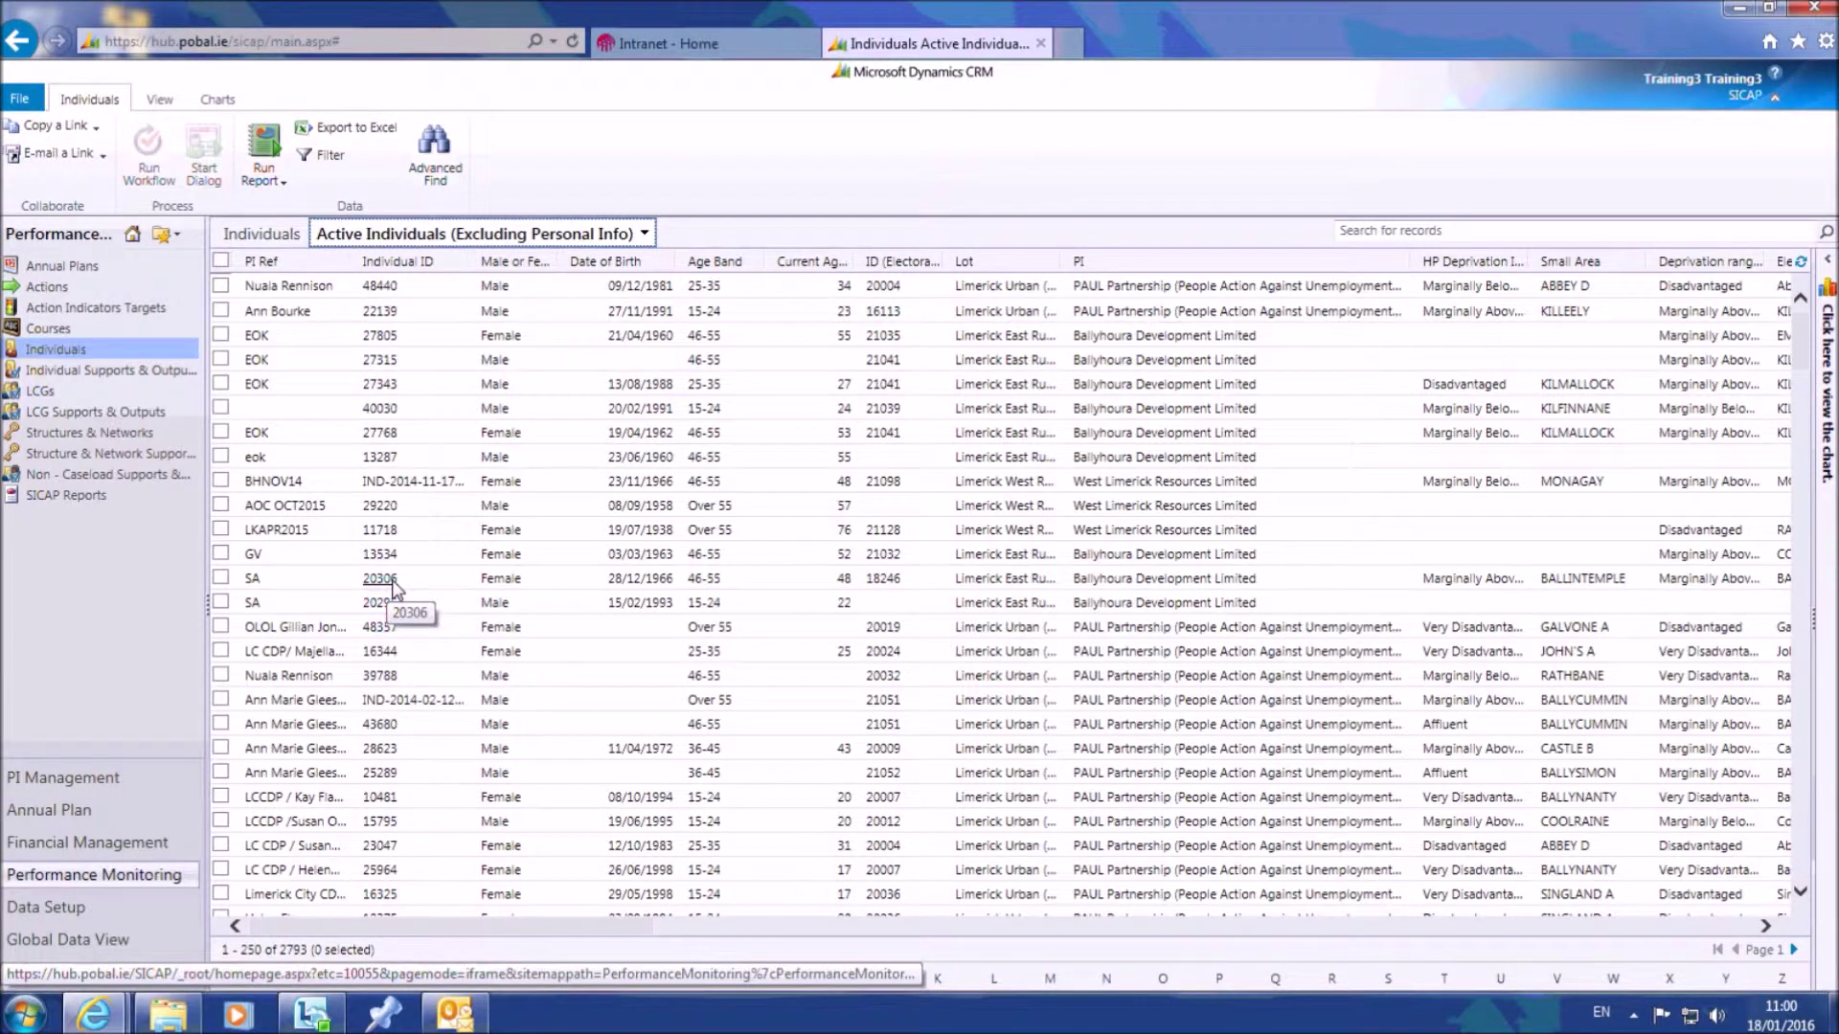
left_click(646, 236)
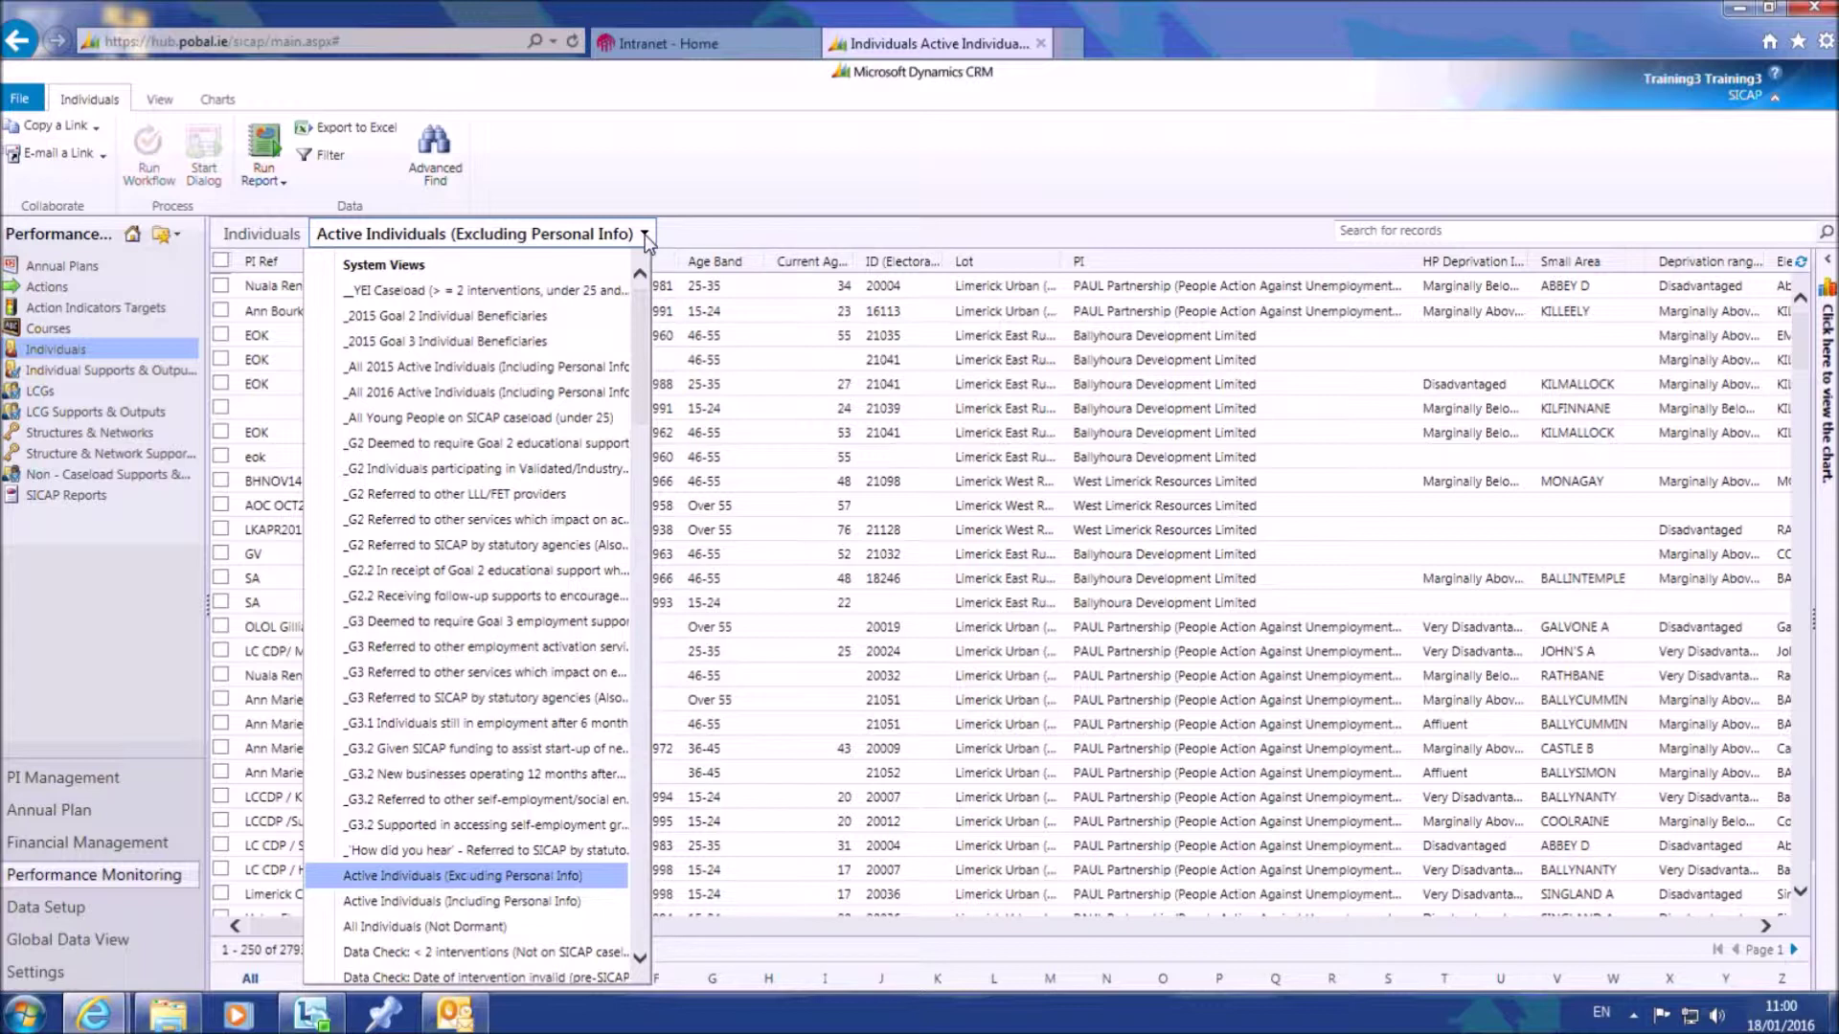
scroll(648, 367, "down", 3)
scroll(648, 367, "down", 1)
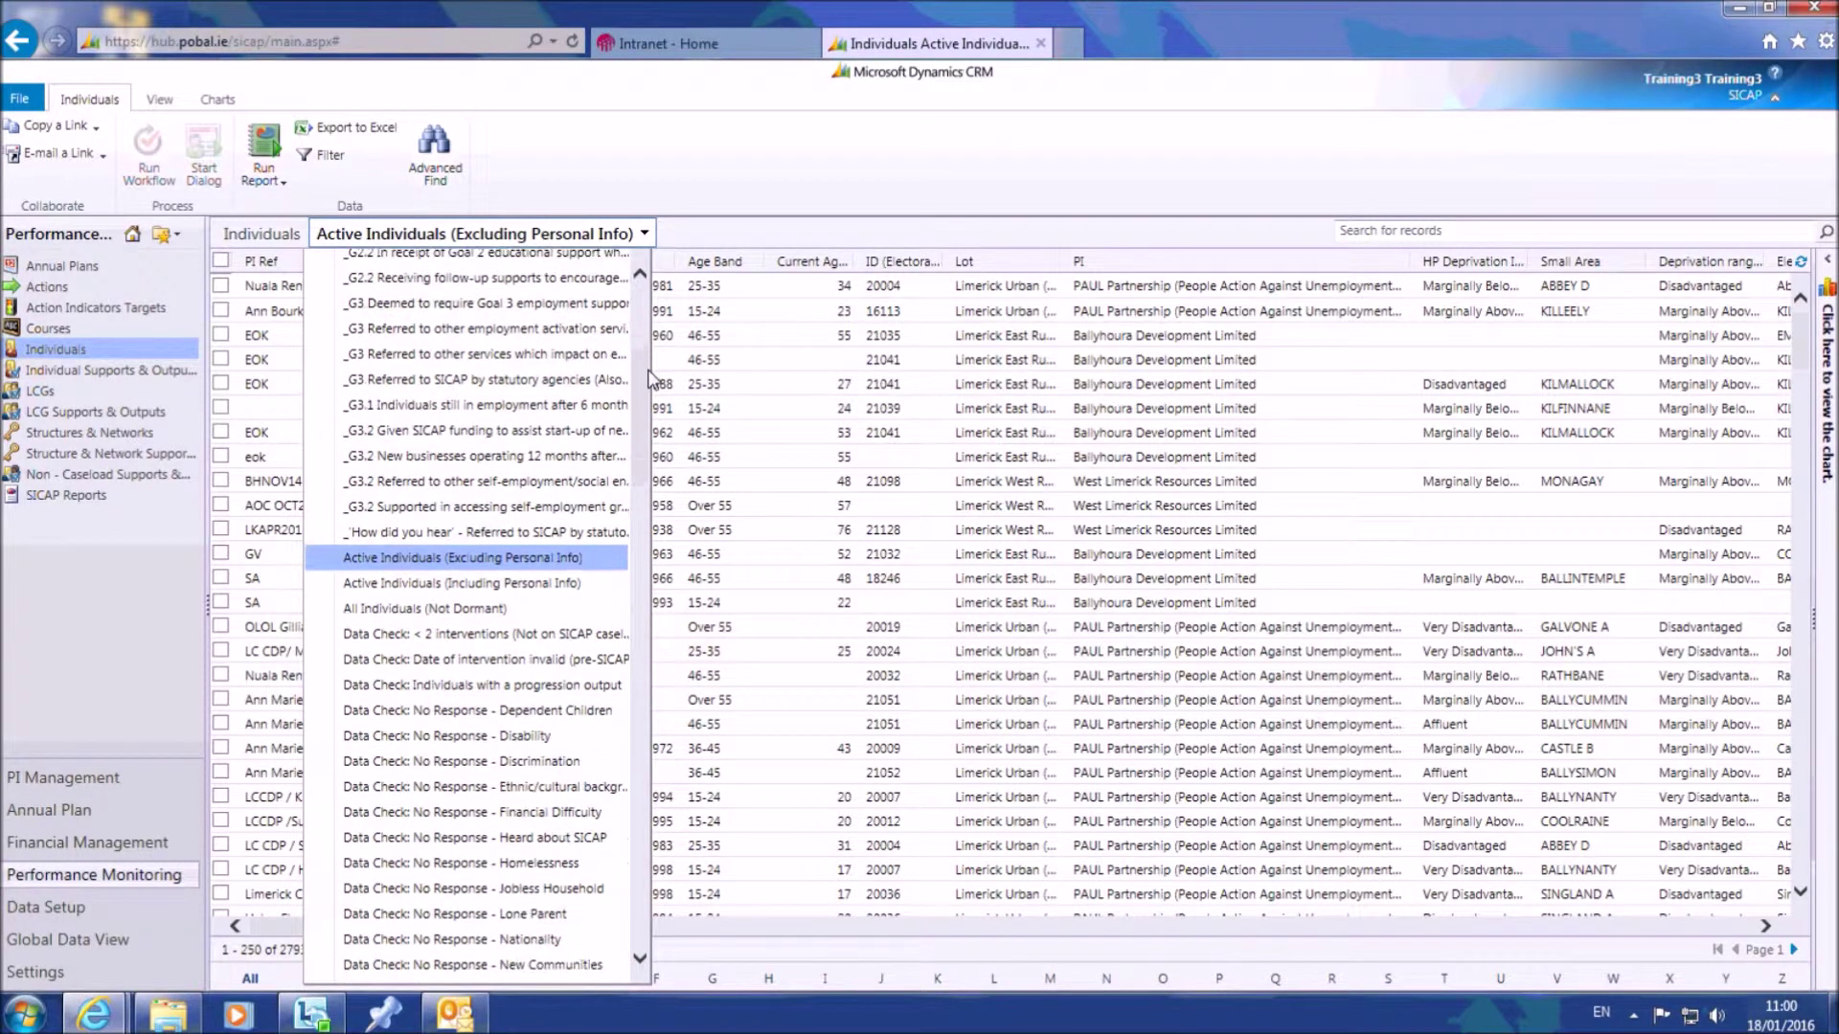
scroll(648, 376, "down", 2)
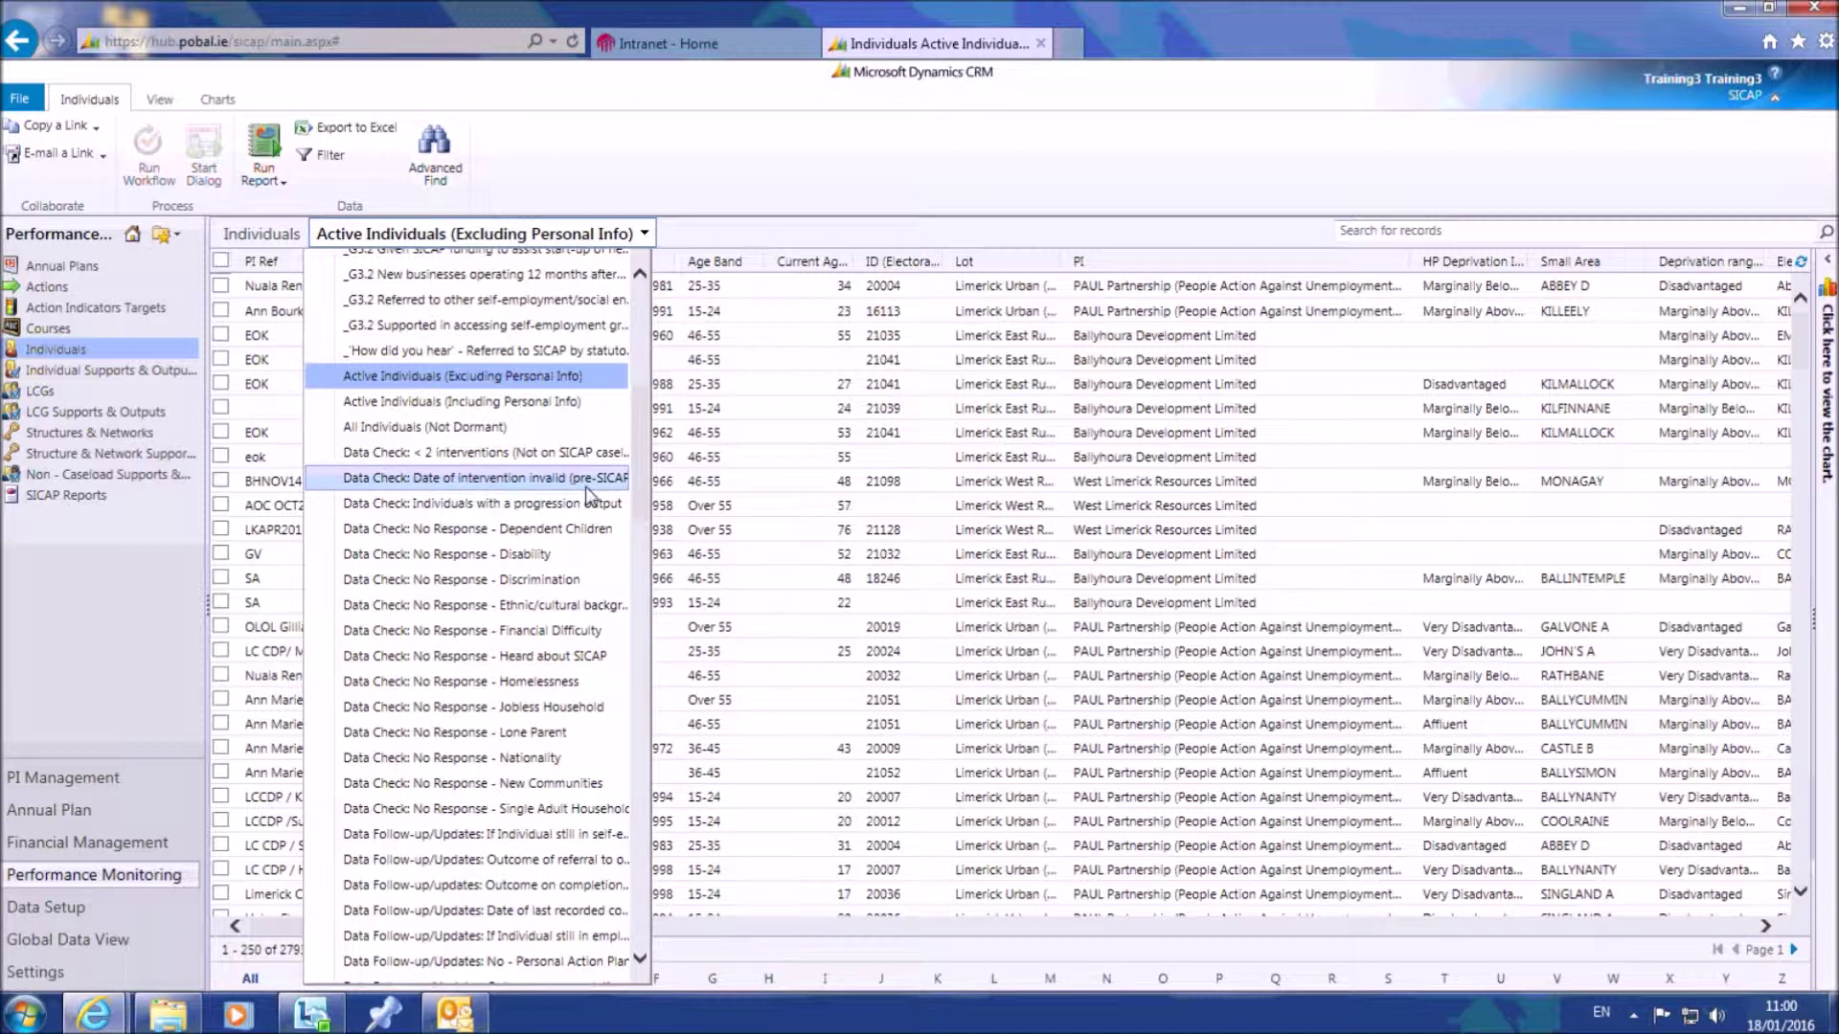
scroll(645, 454, "down", 4)
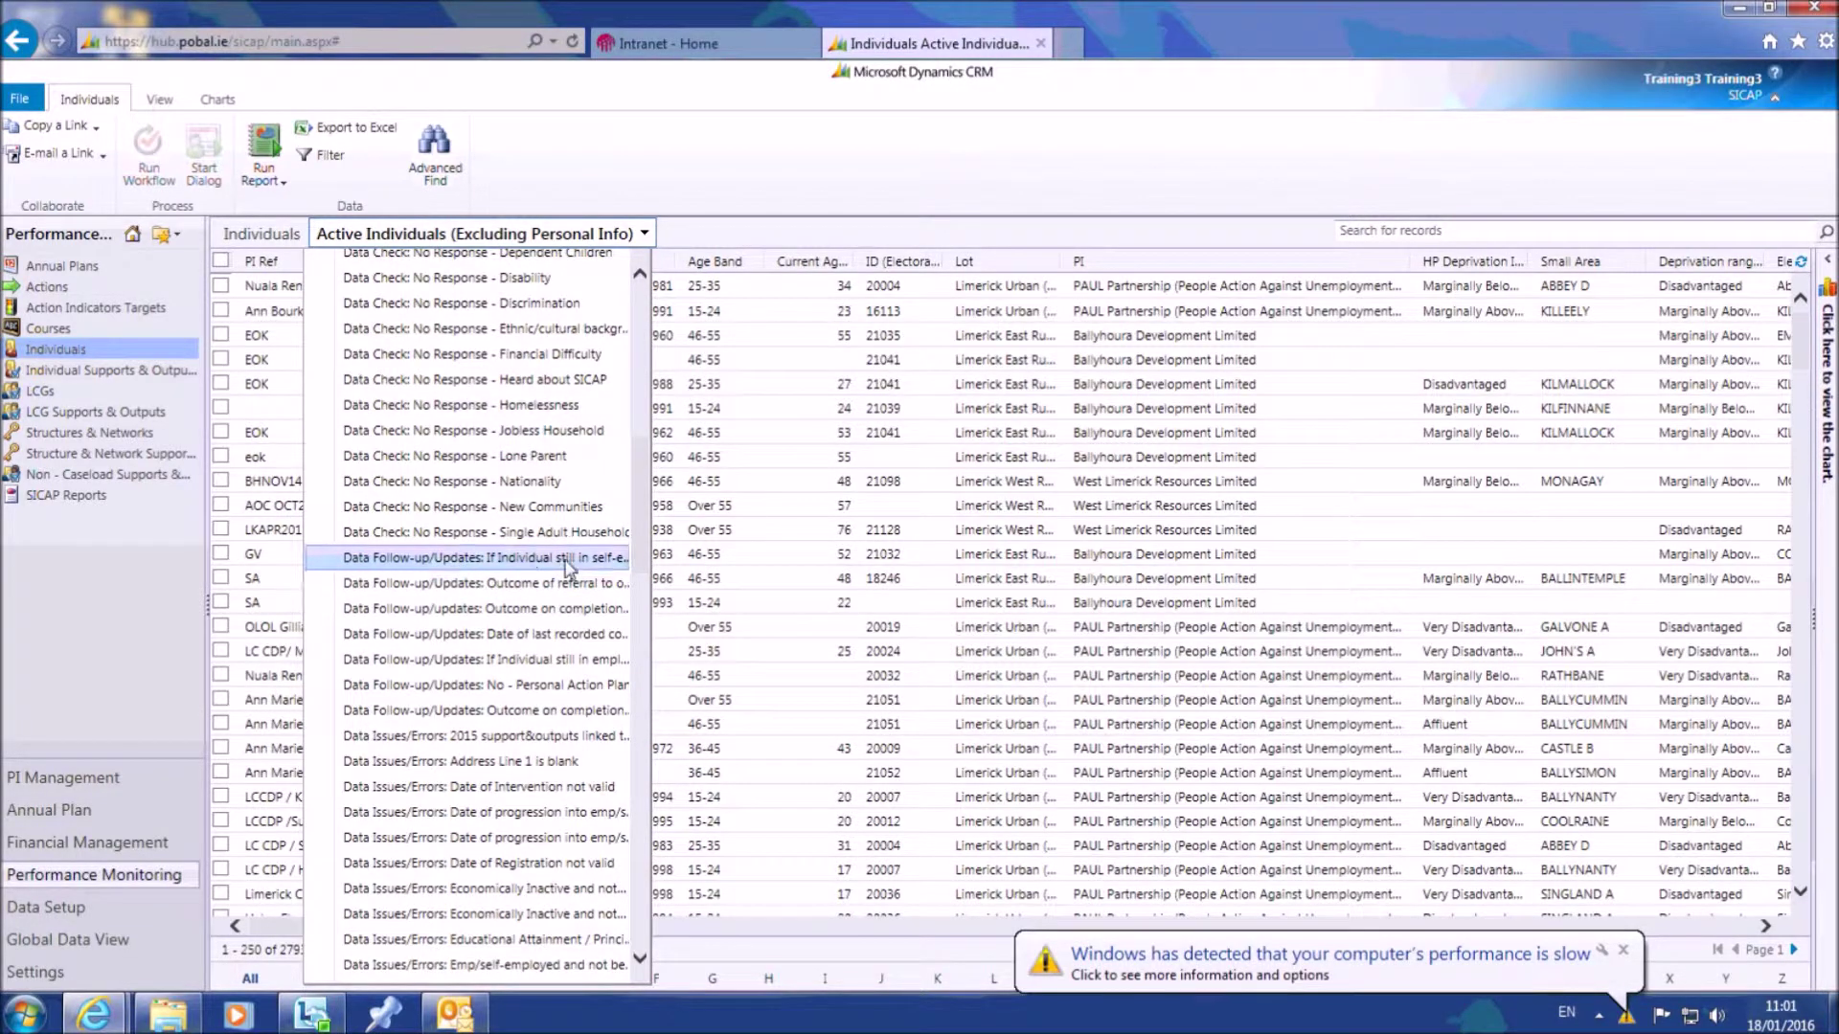
scroll(567, 567, "down", 3)
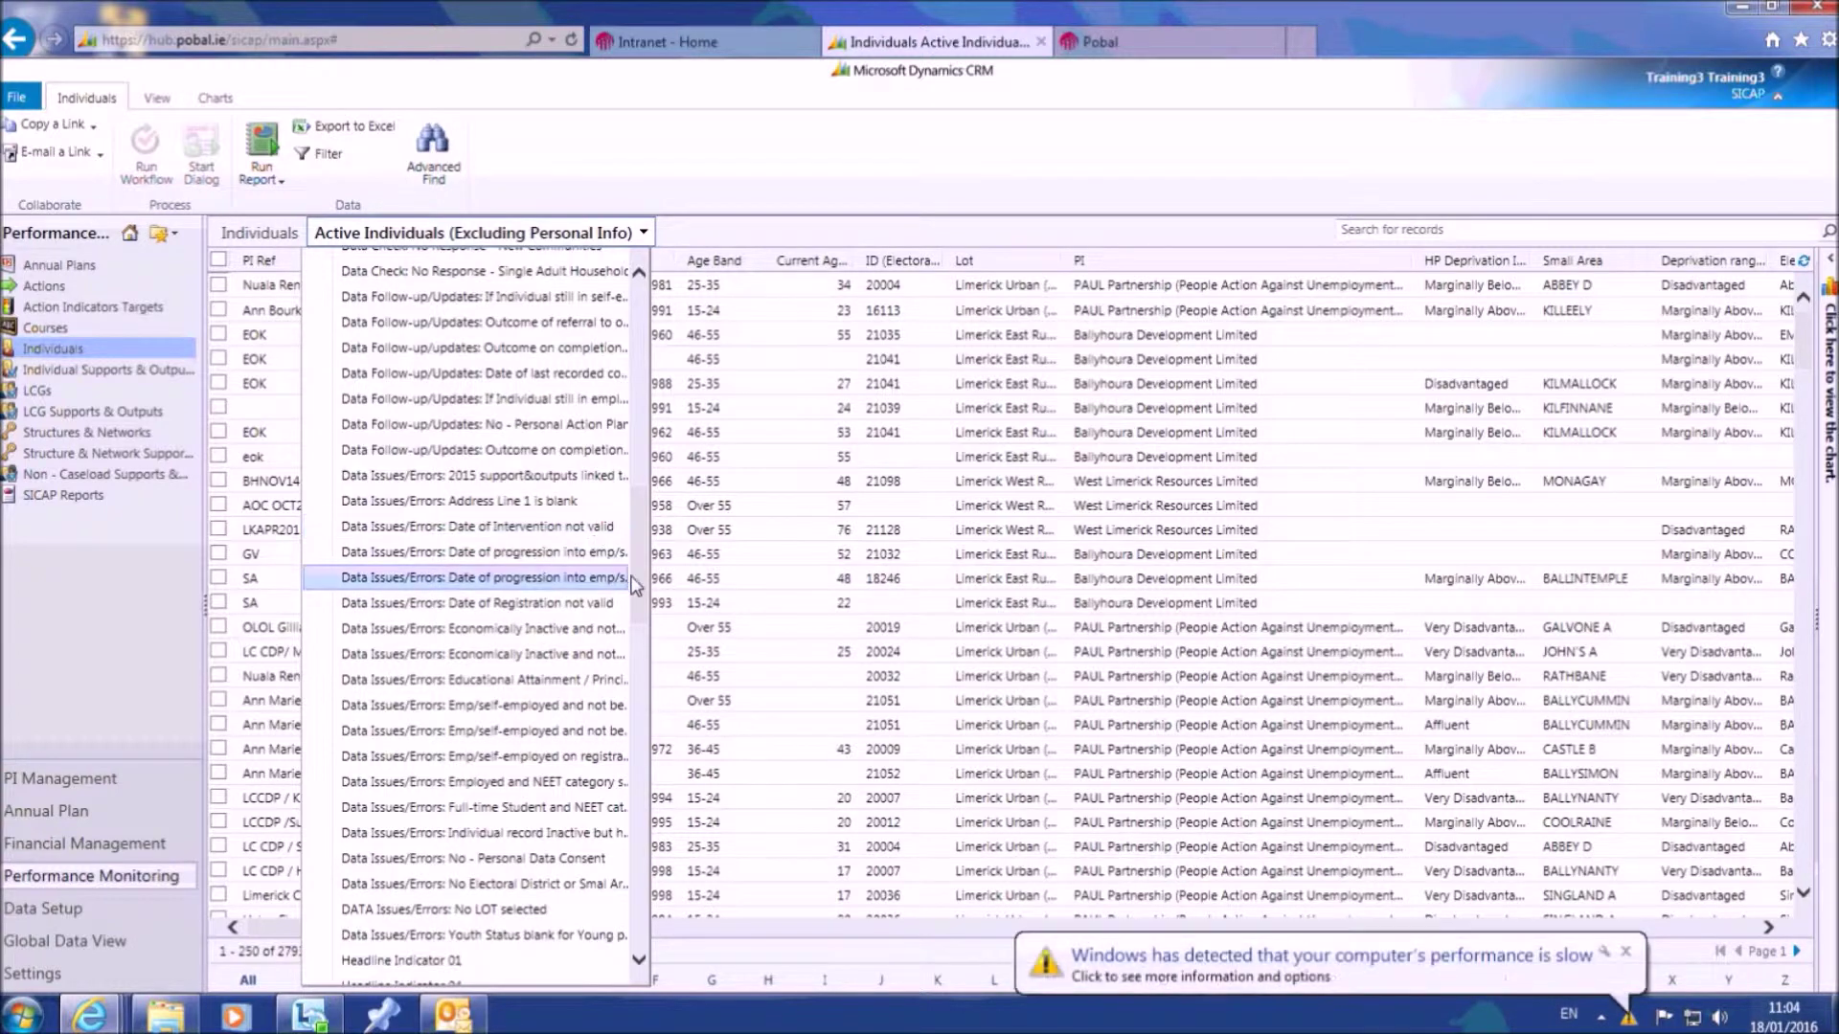
scroll(643, 582, "up", 5)
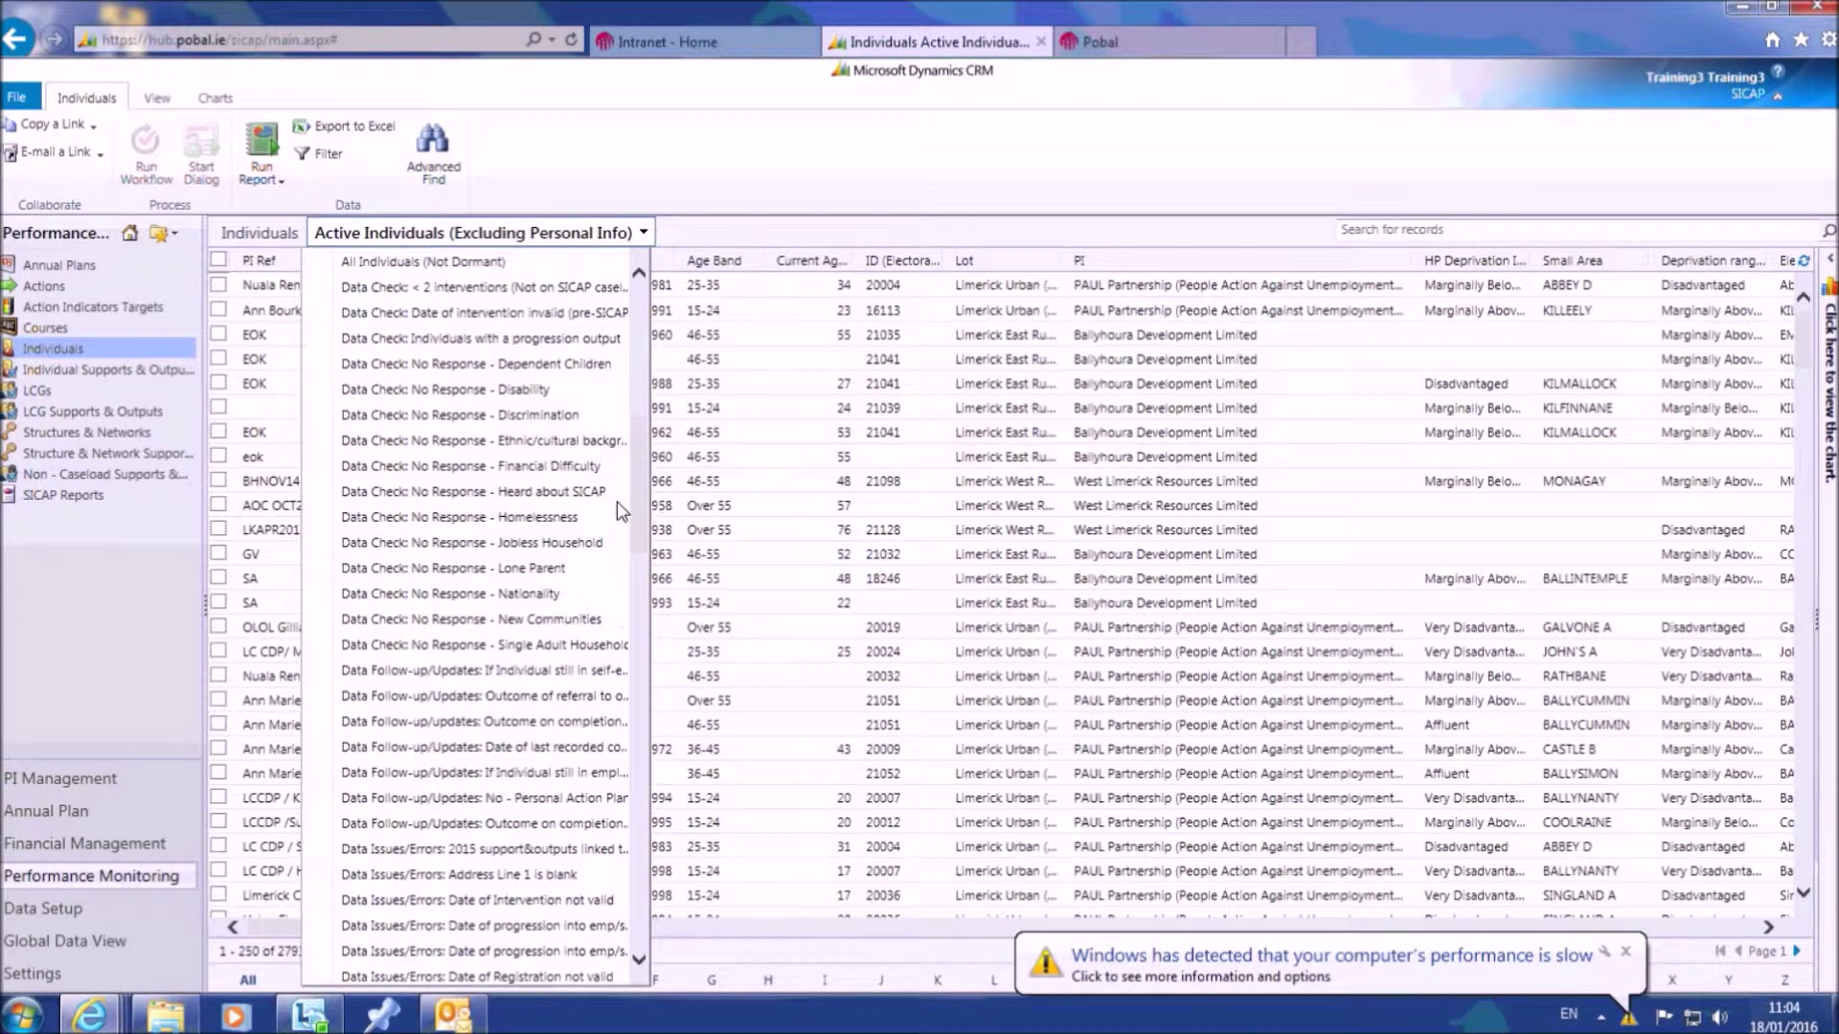
Apply the 'Data Check: No Response - Homelessness' view, then switch to the Pobal browser tab.
left_click(541, 517)
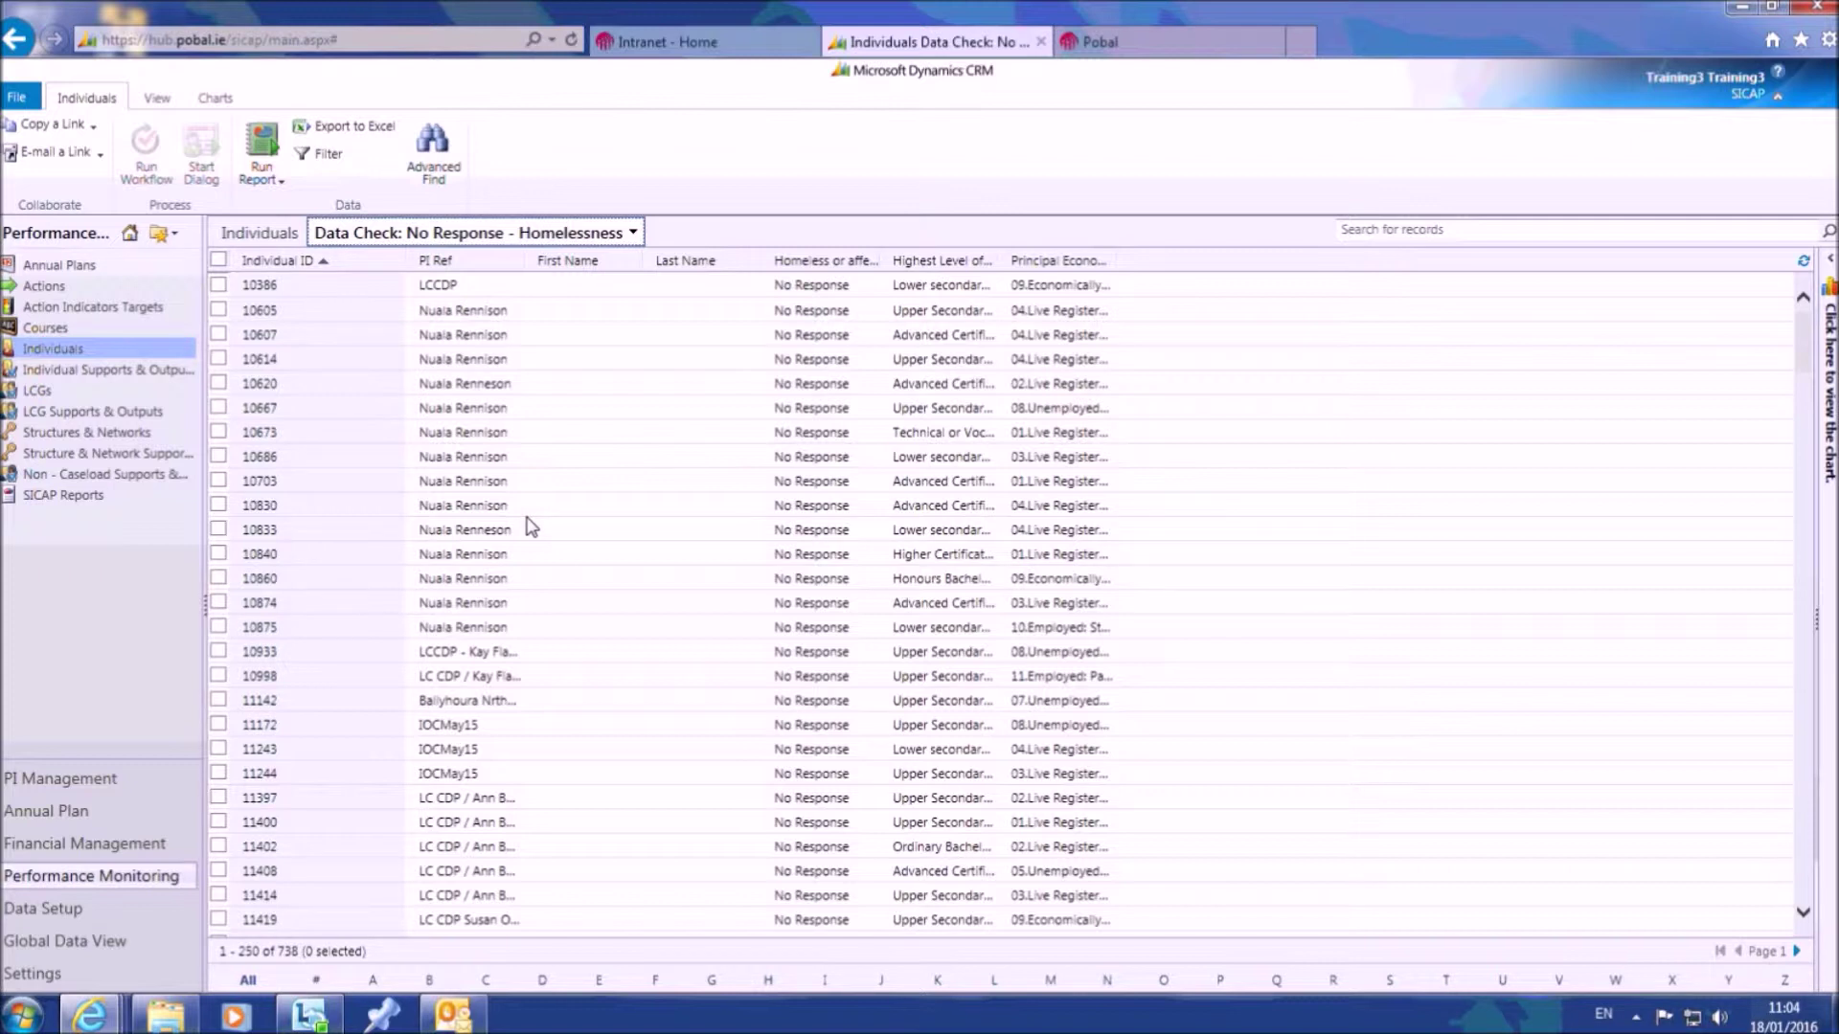
left_click(1108, 43)
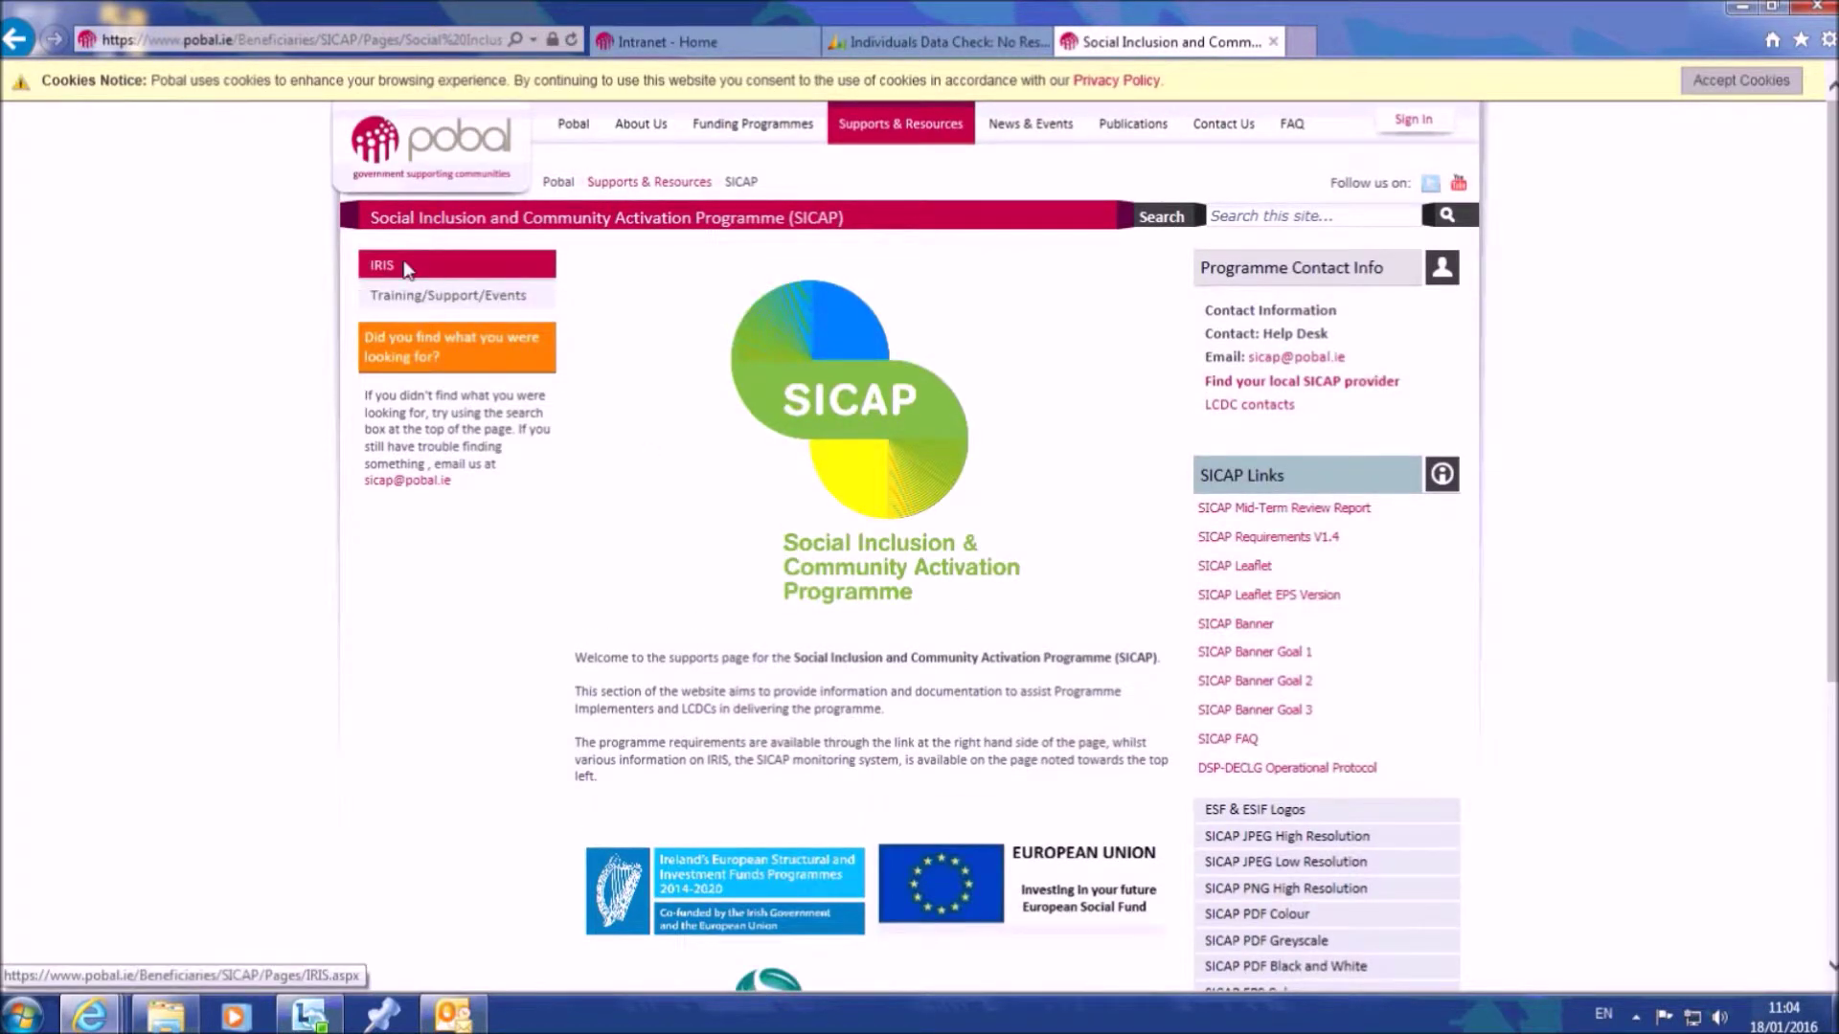
Open the IRIS guides page from the SICAP left menu on the Pobal site.
left_click(406, 269)
scroll(647, 615, "down", 3)
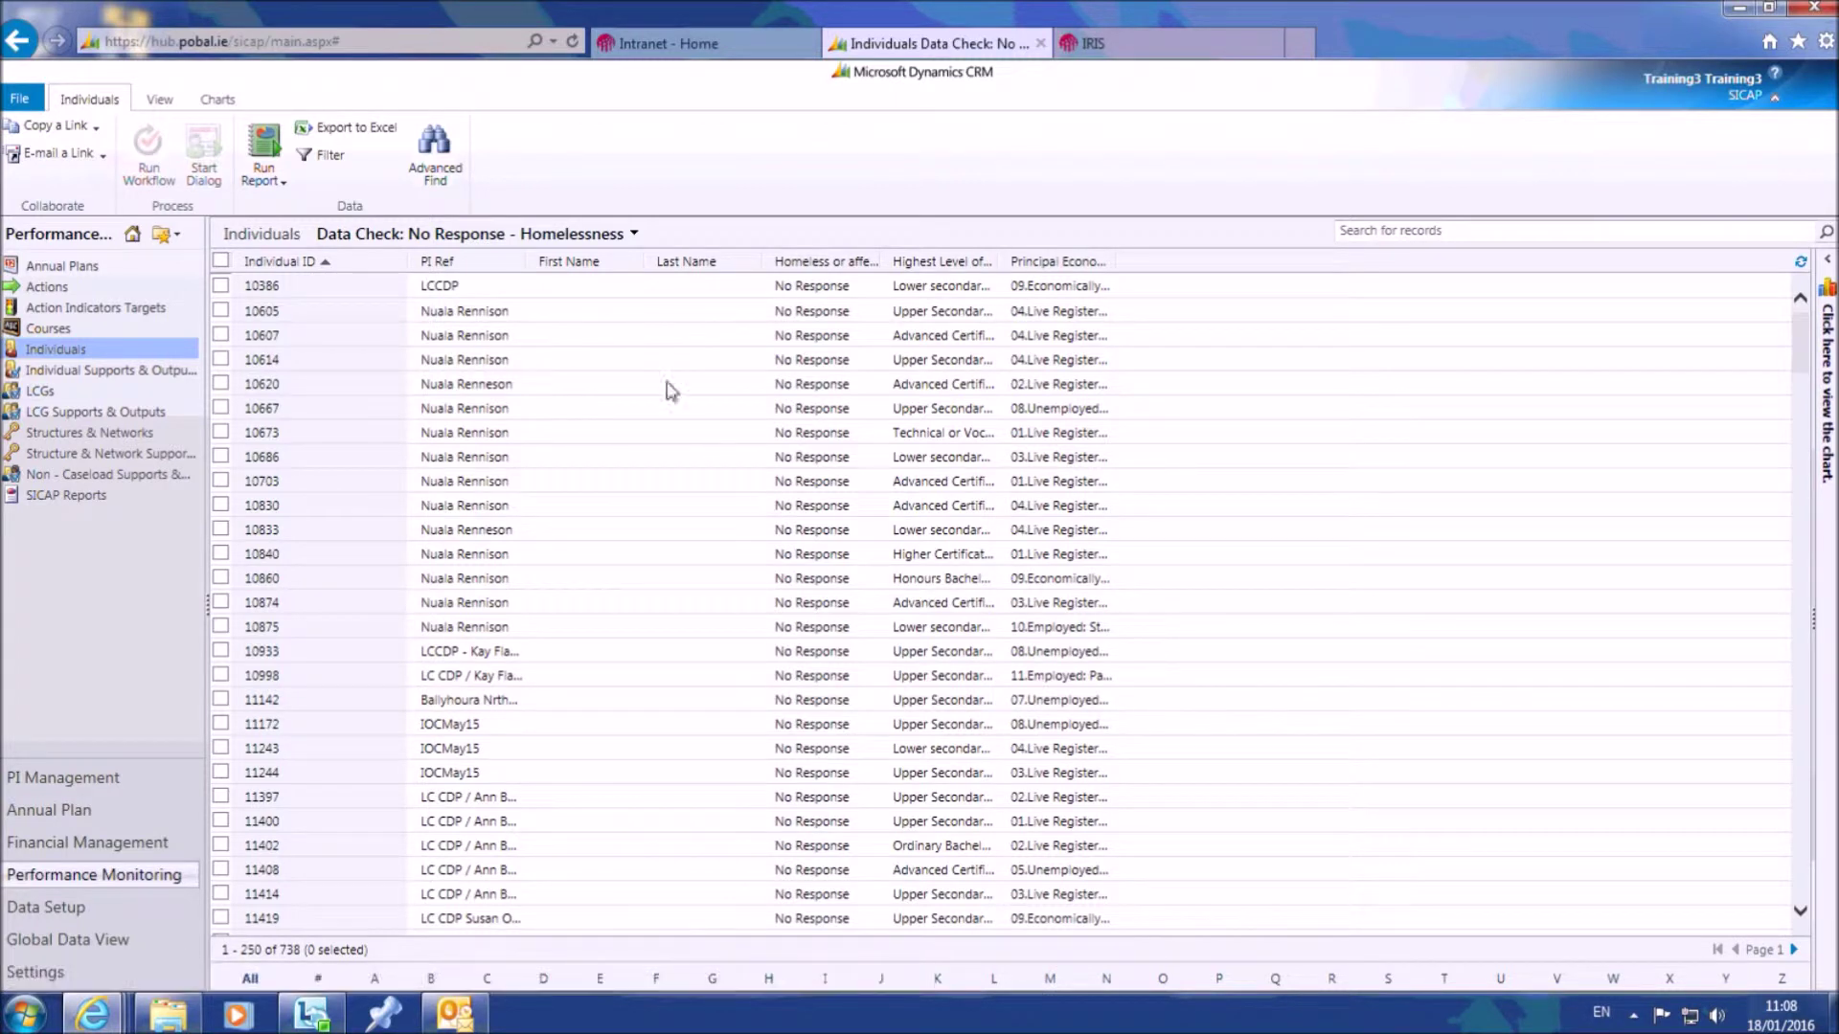
Enable column filters on the Homelessness list and check the PI Ref filter options.
left_click(331, 155)
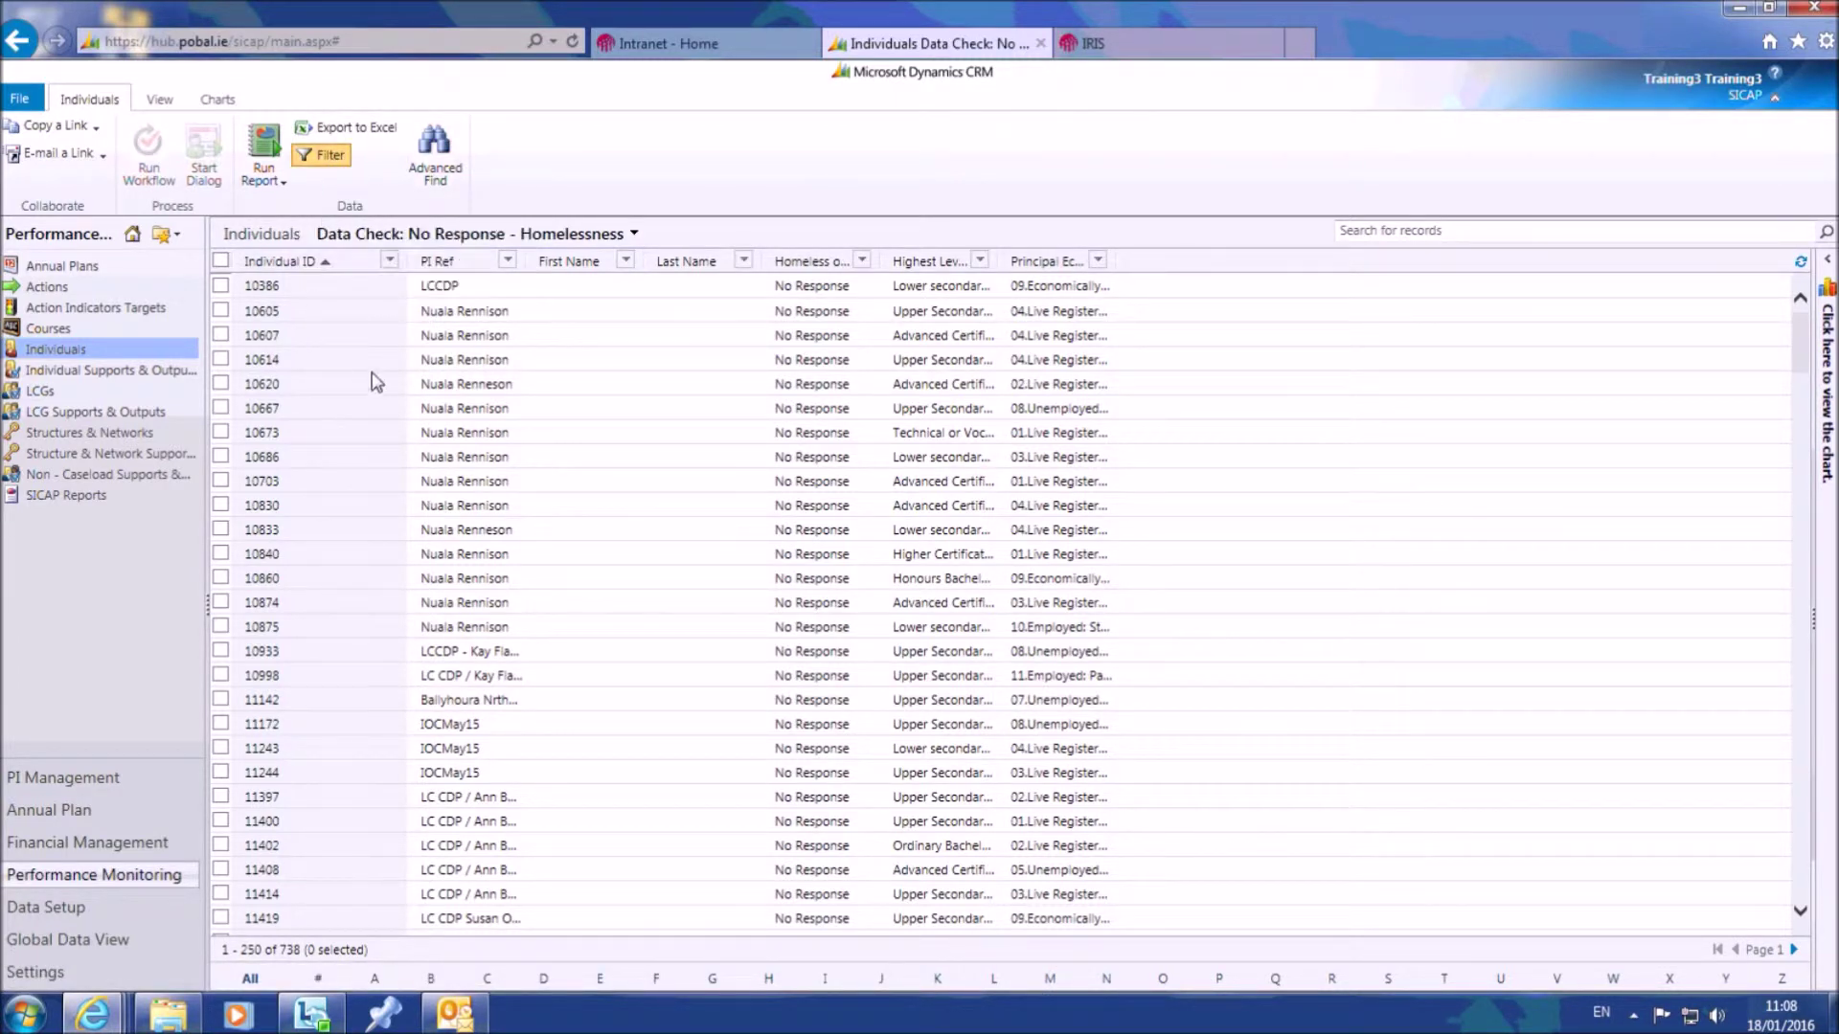
left_click(508, 263)
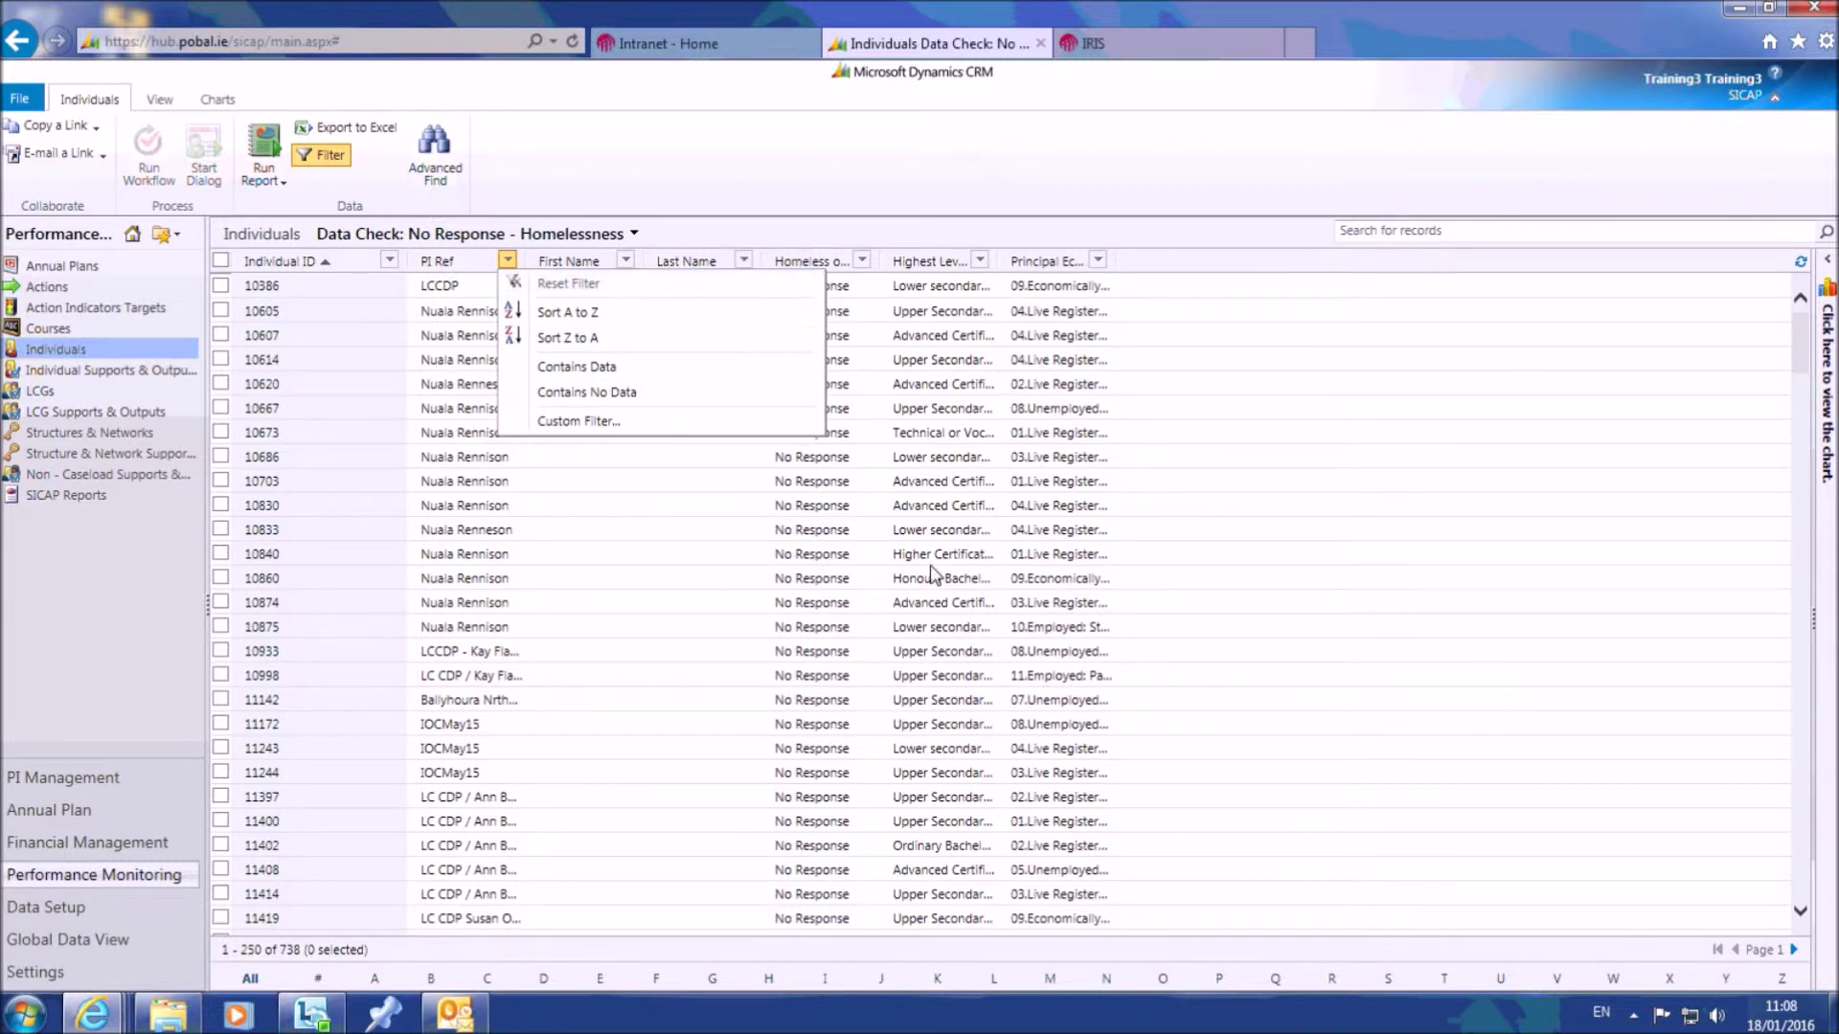
left_click(1395, 236)
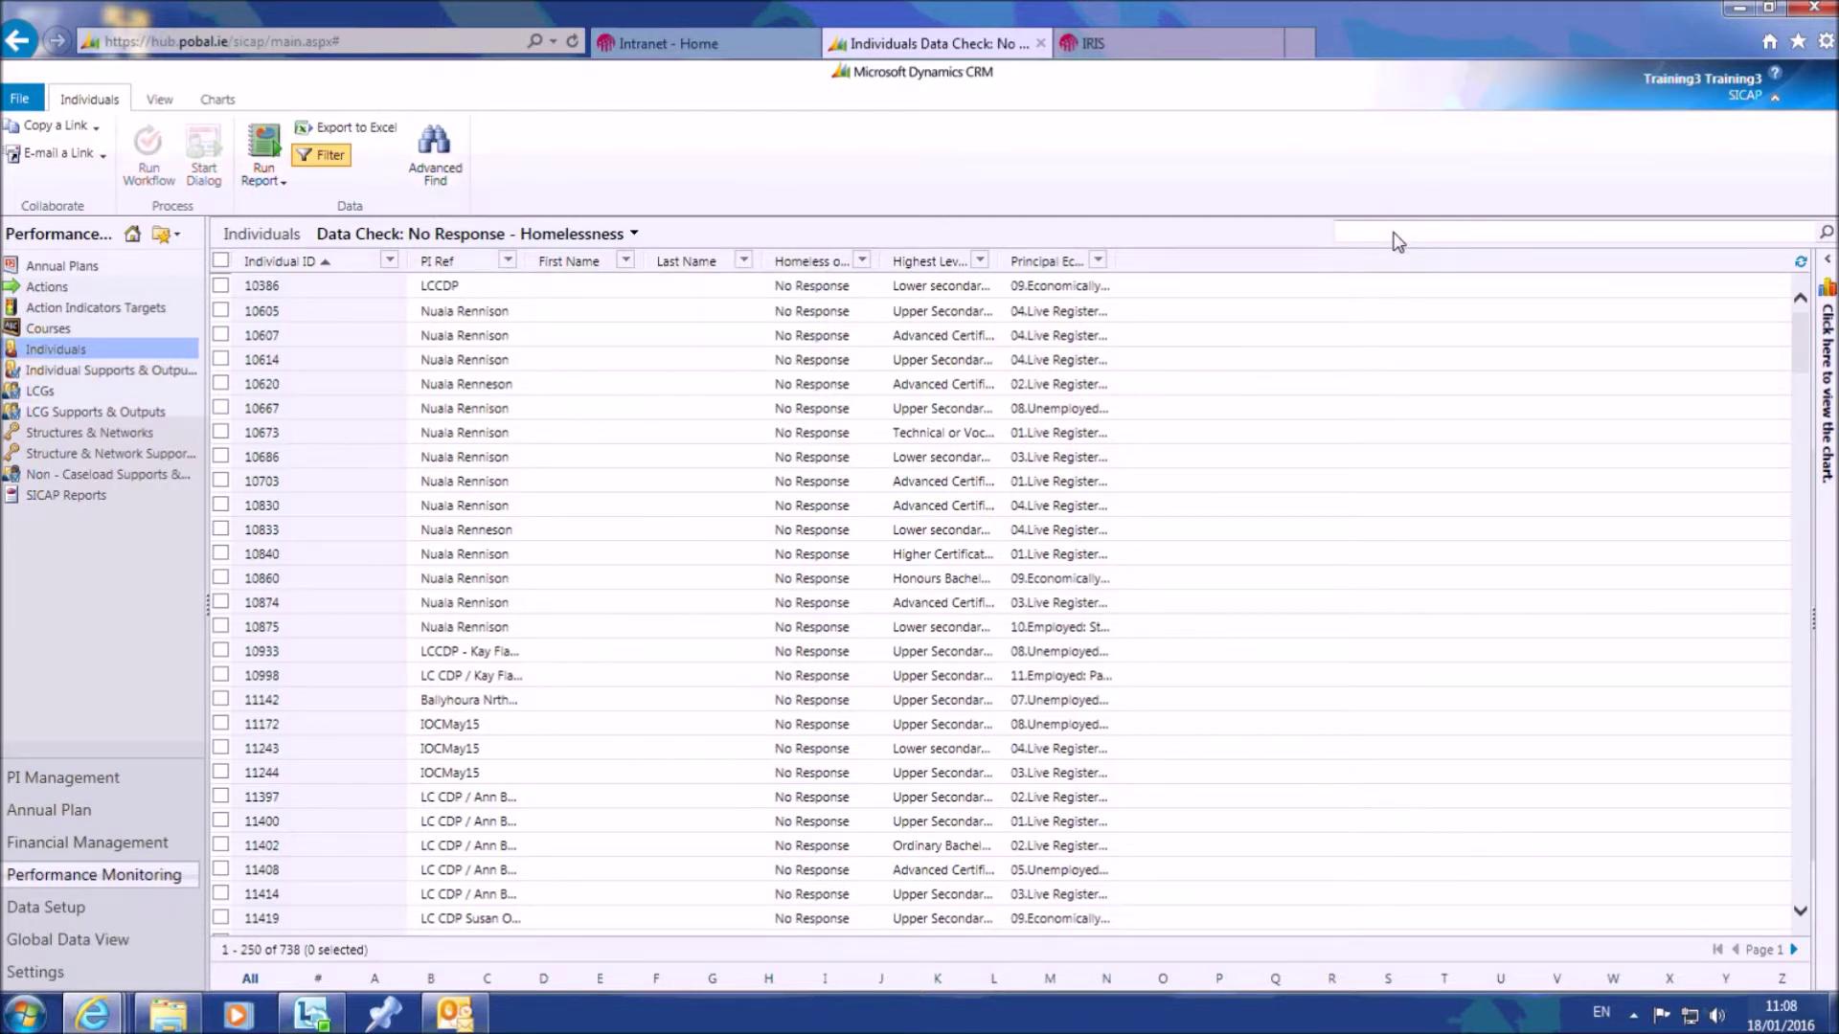